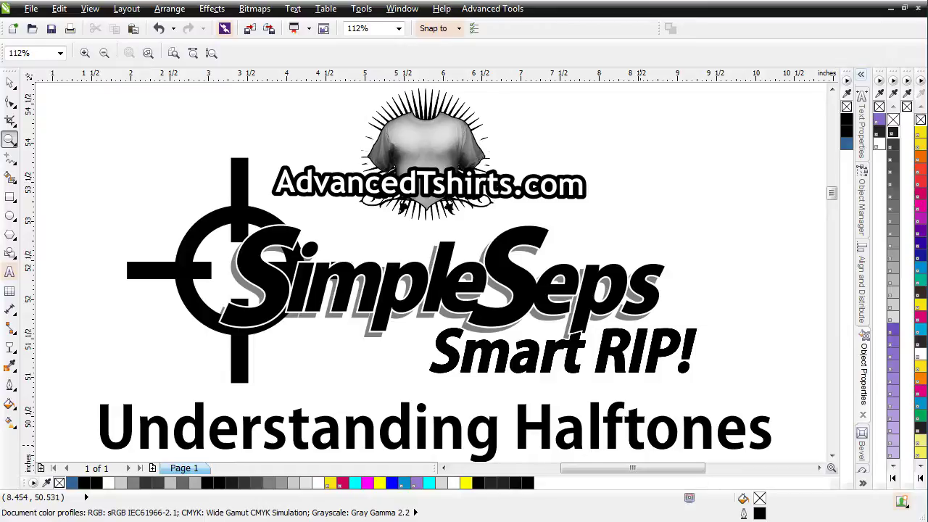
Bring the Halftone Cell and 25-dot Recorder Grid diagrams into view with the Pick tool active.
left_click(831, 456)
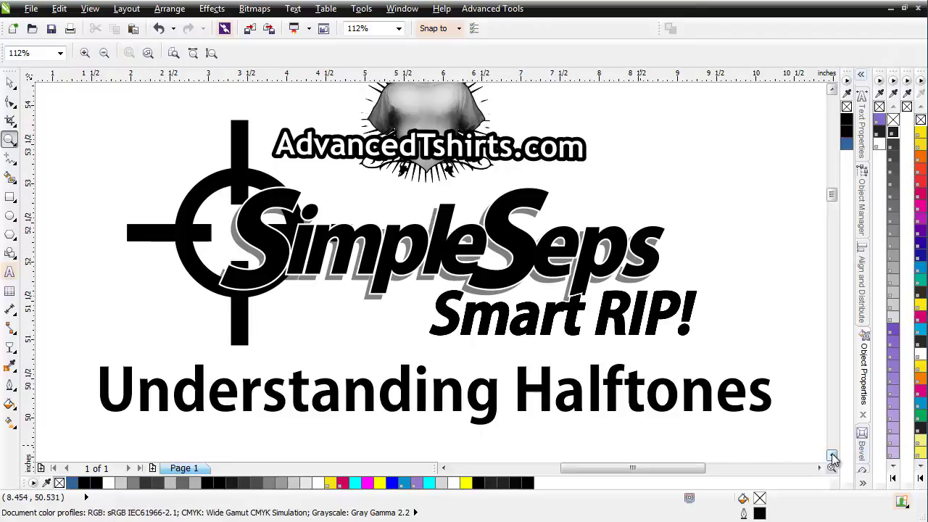
scroll(832, 455, "down", 8)
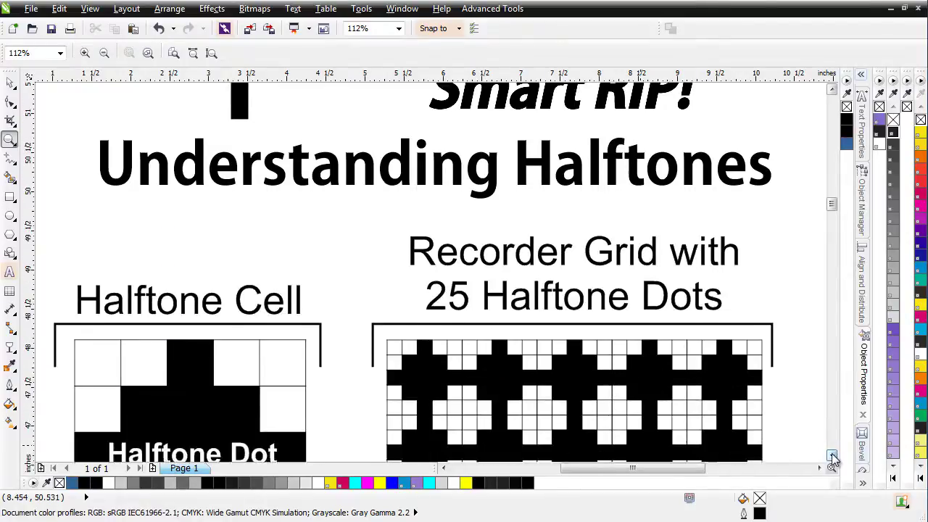
scroll(831, 457, "down", 5)
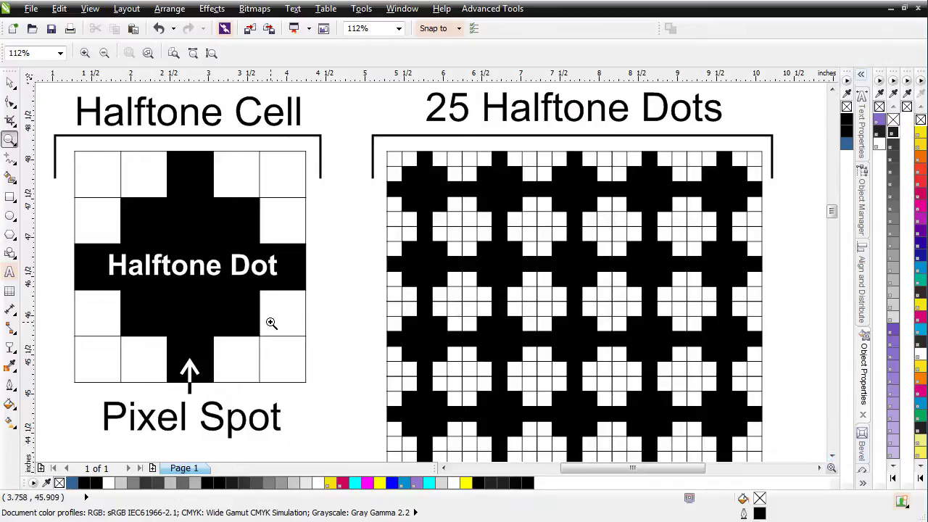
left_click(11, 83)
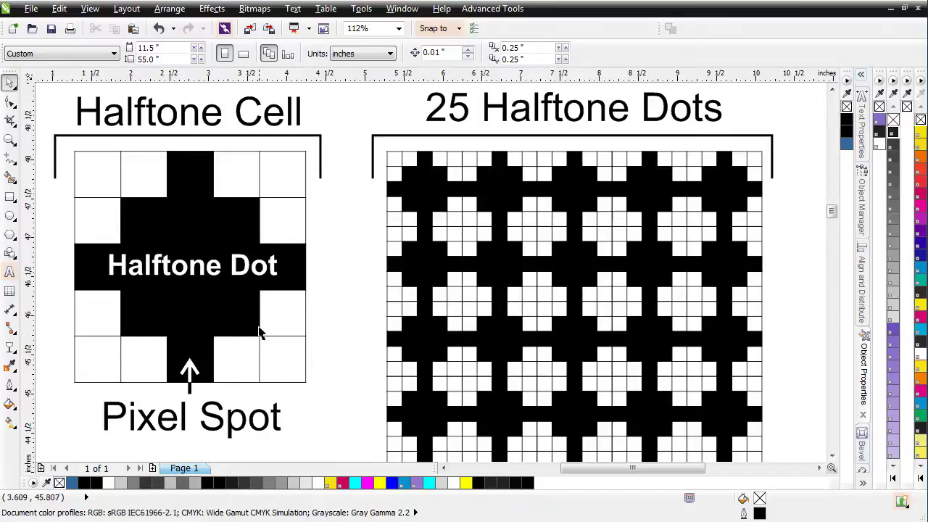
left_click(832, 90)
left_click(835, 92)
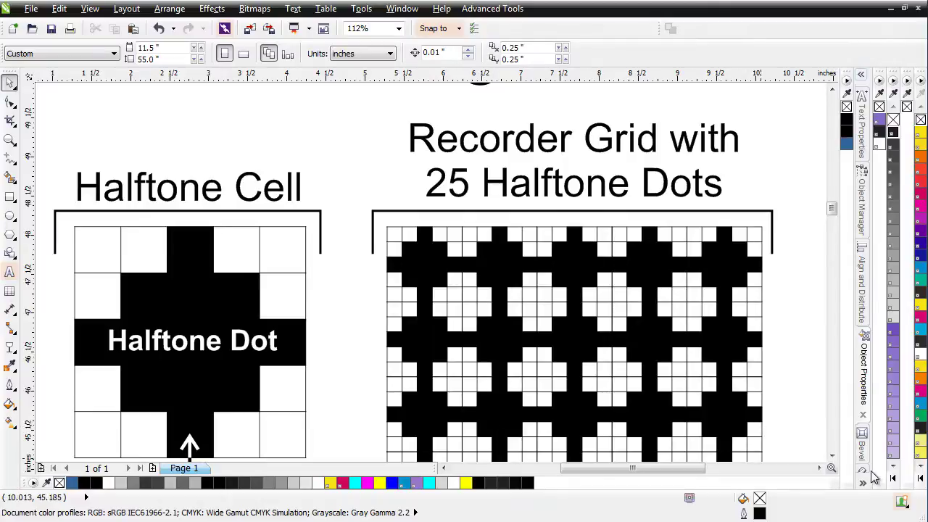
Scroll down to the Grayscale Density chart and select the white swatch under the 1% cell.
scroll(831, 454, "down", 1)
scroll(832, 454, "down", 9)
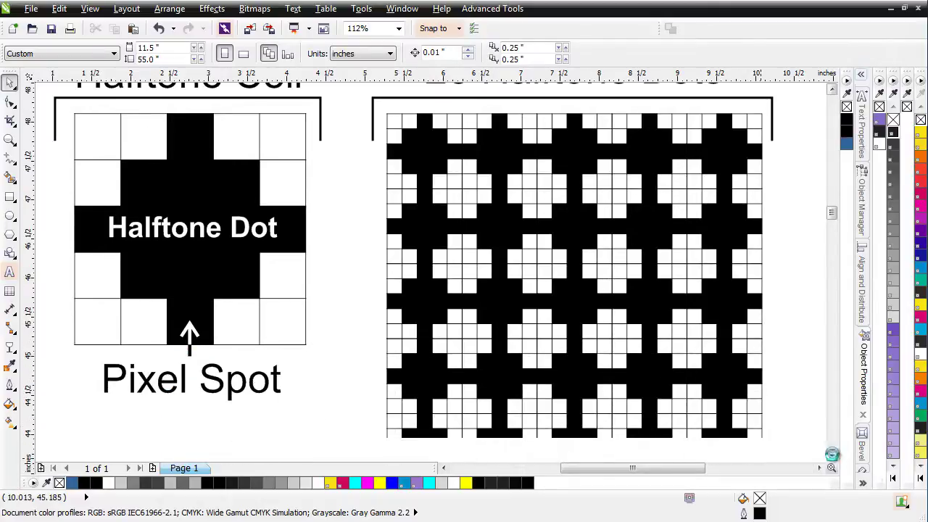
scroll(832, 453, "down", 1)
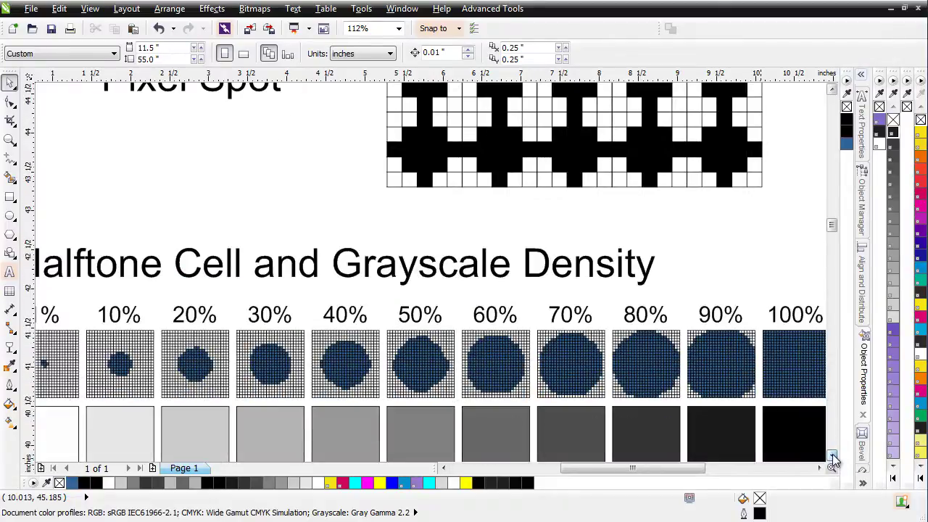
left_click(832, 455)
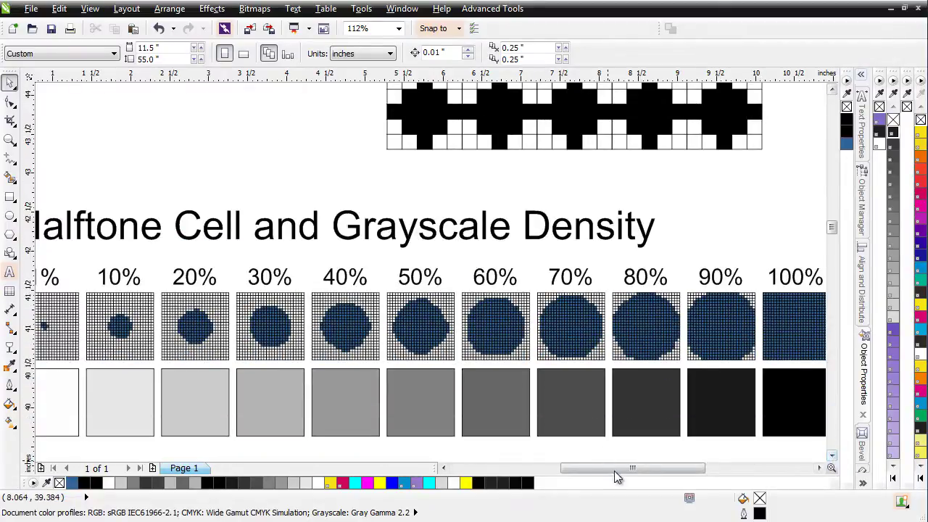
left_click_drag(655, 469, 632, 469)
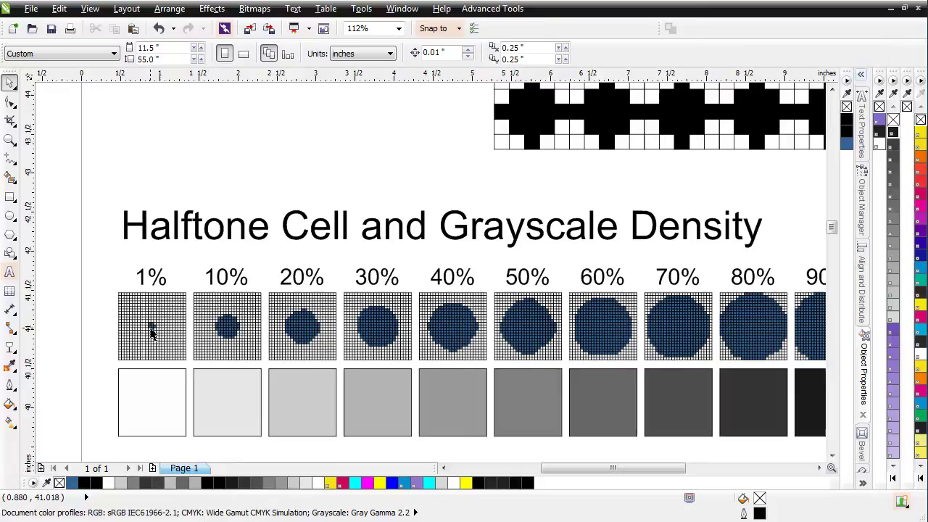
left_click(144, 392)
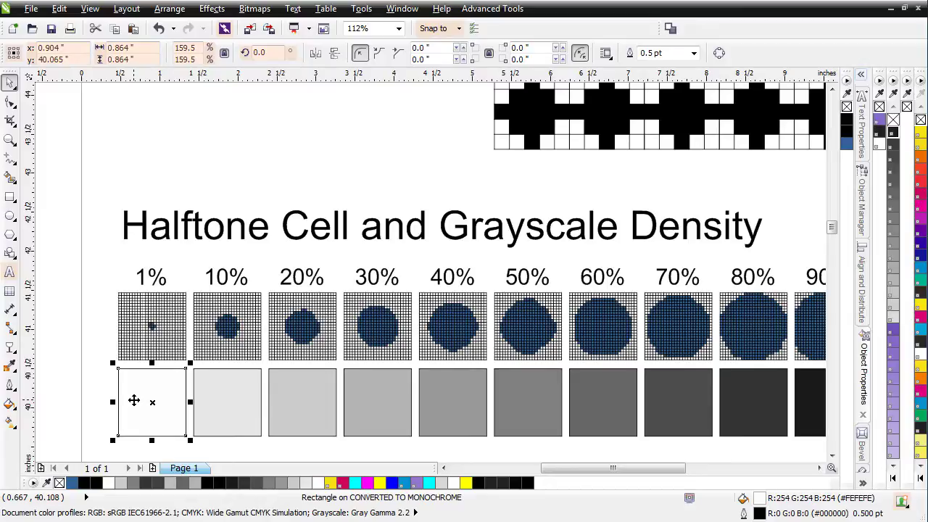
Zoom closely into the 1% halftone dot, then zoom back out to the 1%–40% cells.
key("z")
left_click(153, 335)
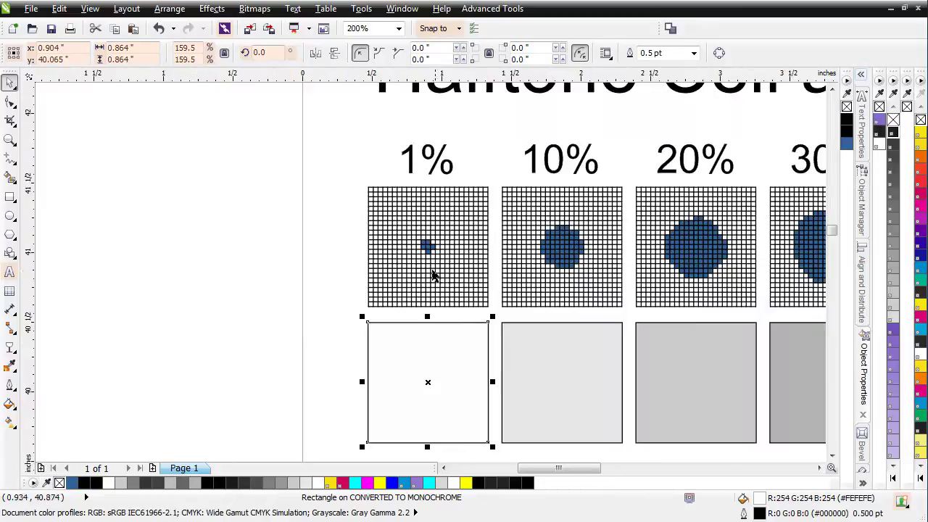
left_click(435, 266)
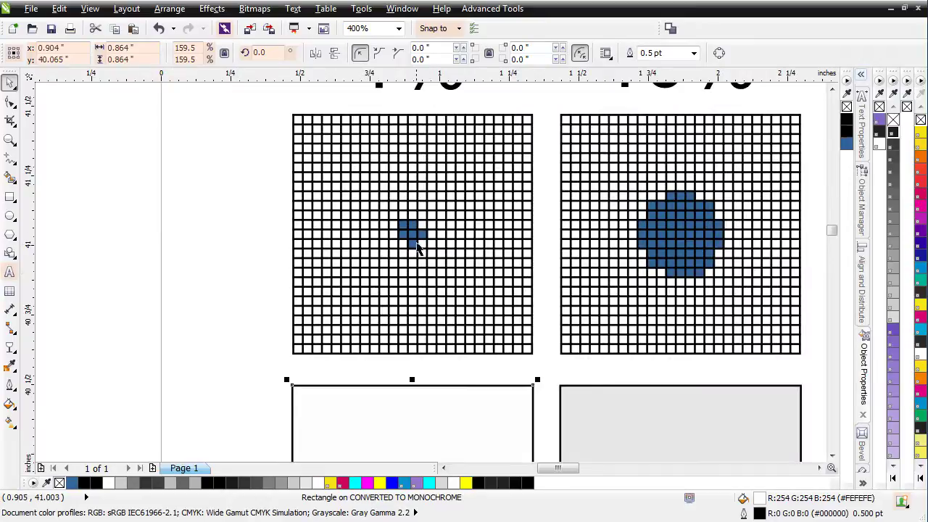
left_click(403, 223)
key("F3")
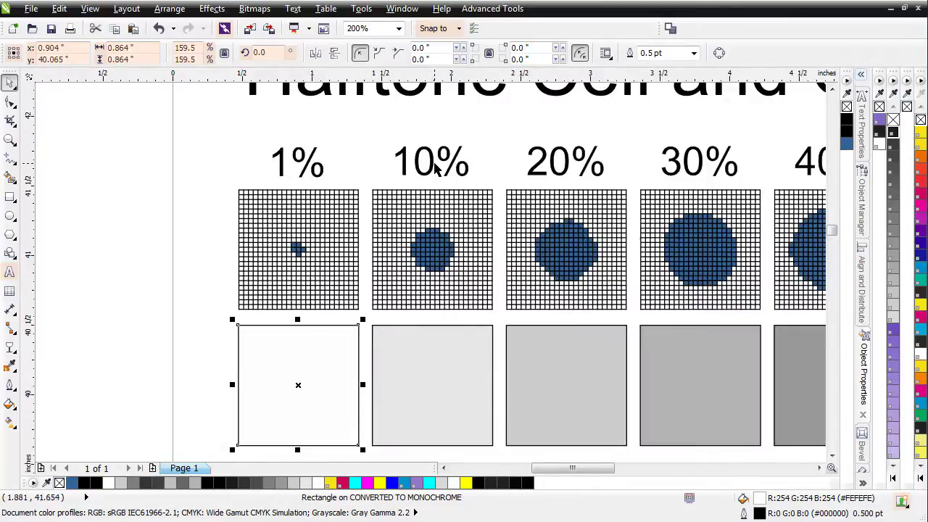
Select the 10% halftone dot and its matching light-grey 10% swatch for comparison.
left_click(443, 262)
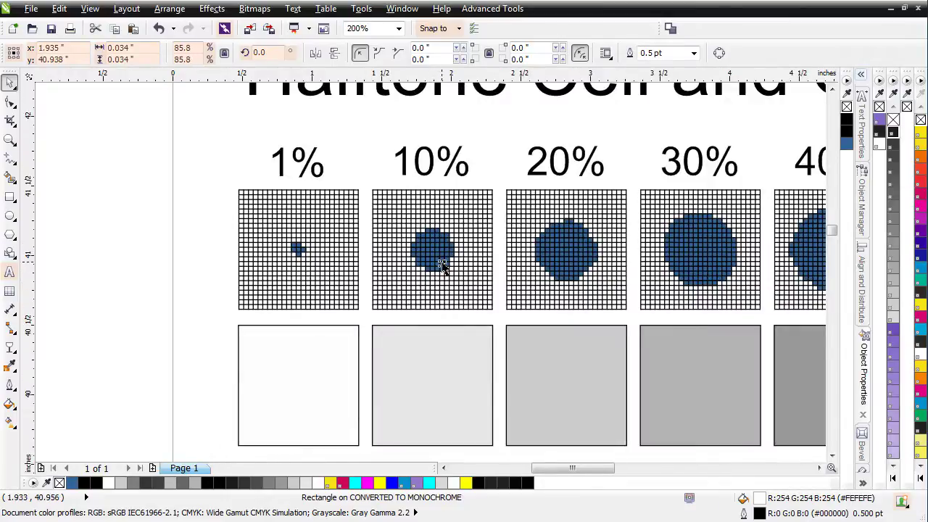
left_click(503, 268)
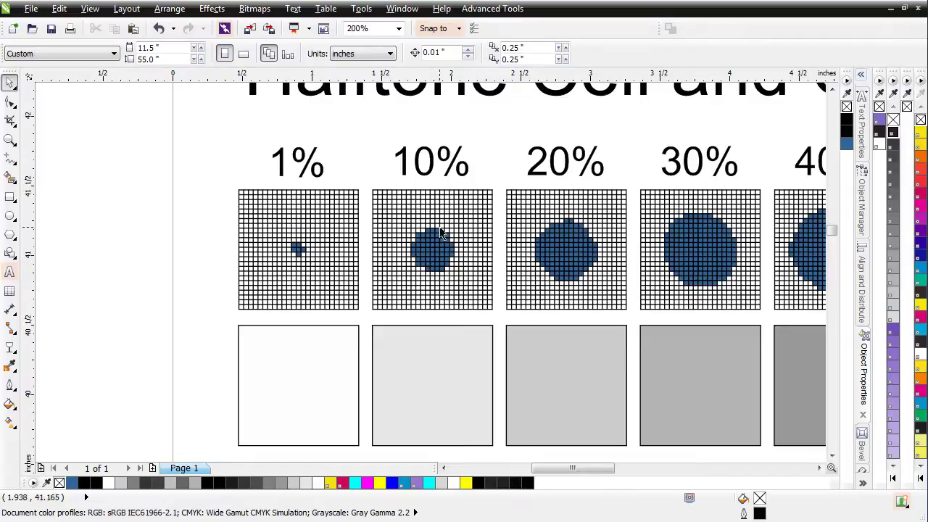
left_click(436, 388)
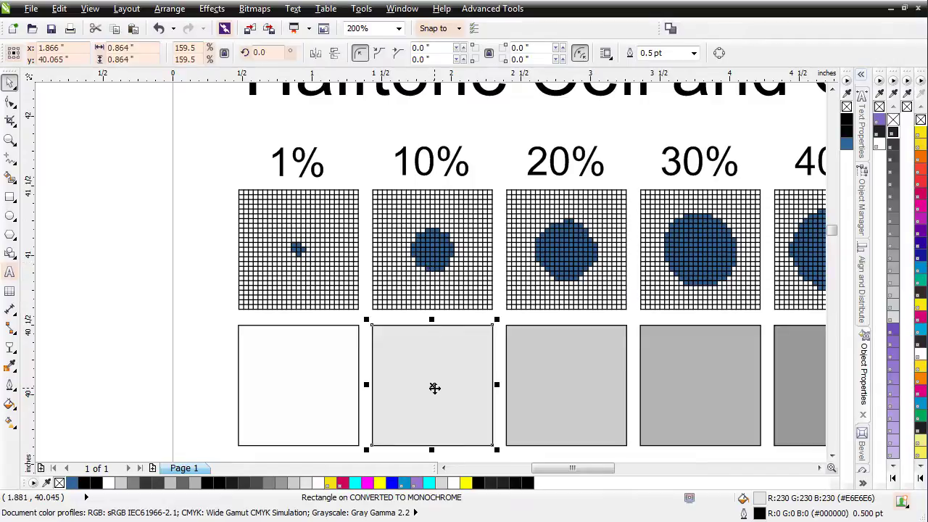
left_click(428, 256)
key("F3")
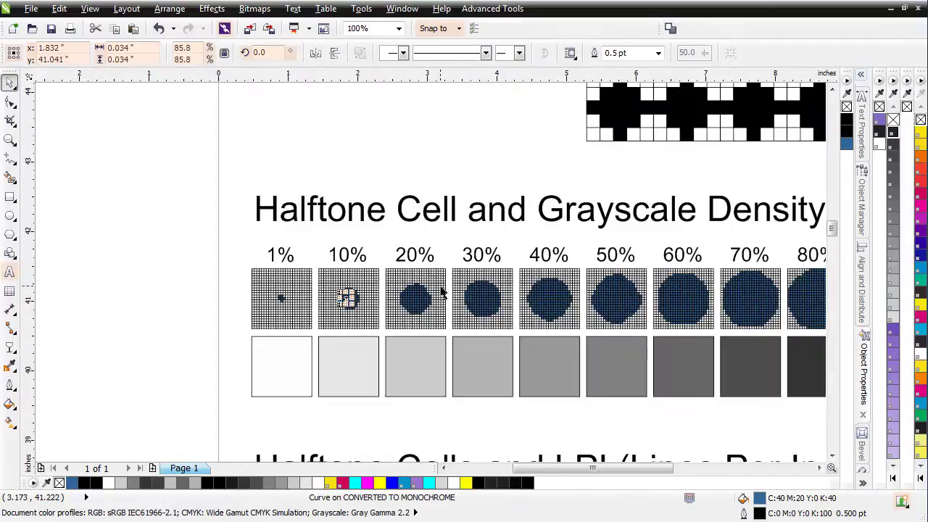
Select the 20%, 30% and 40% grey swatches, then the black 100% swatch.
left_click(421, 376)
left_click(475, 375)
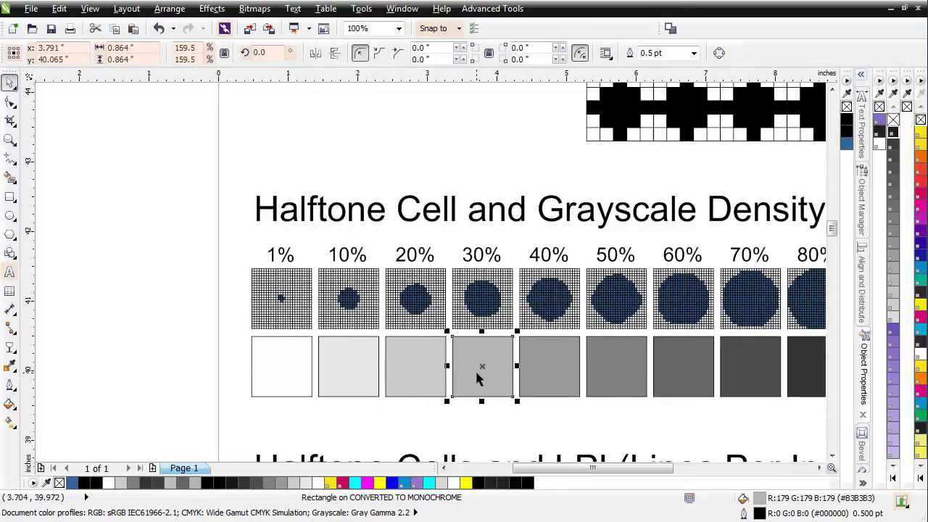
left_click(550, 375)
scroll(449, 304, "up", 1)
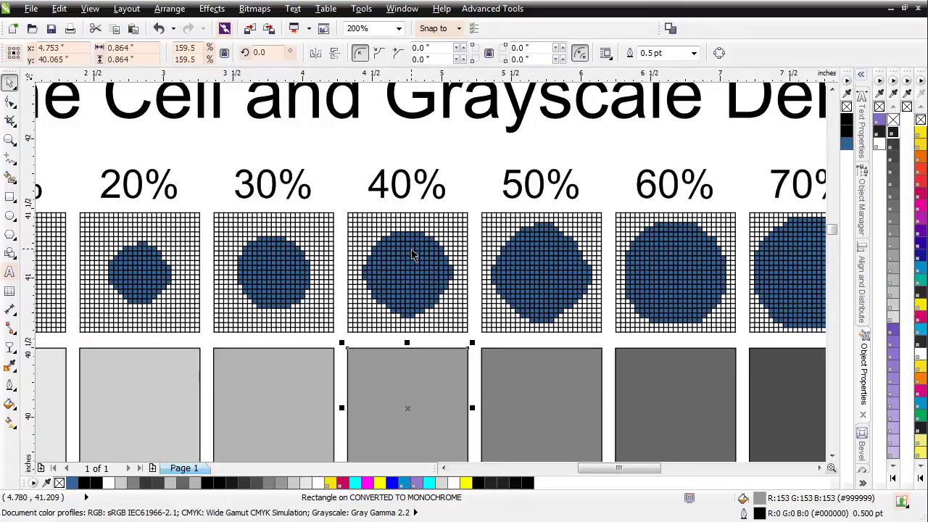
key("F3")
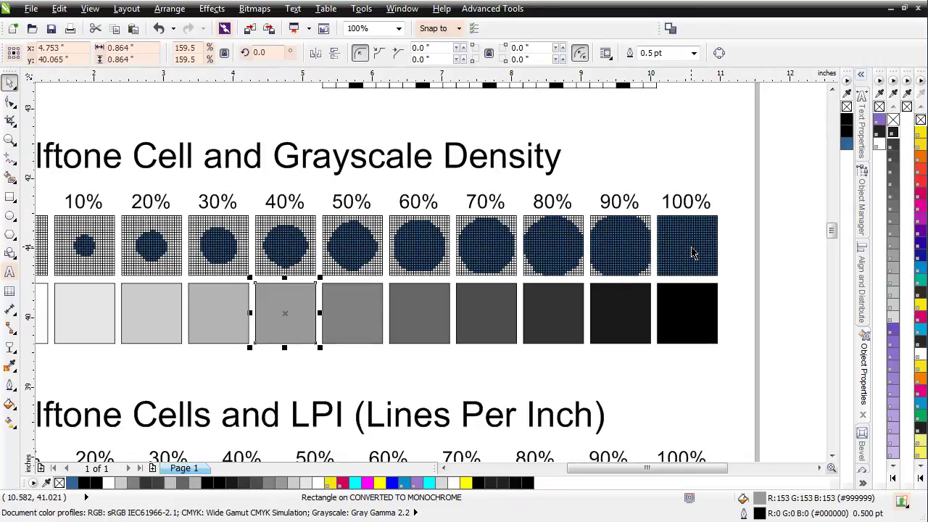
left_click(689, 308)
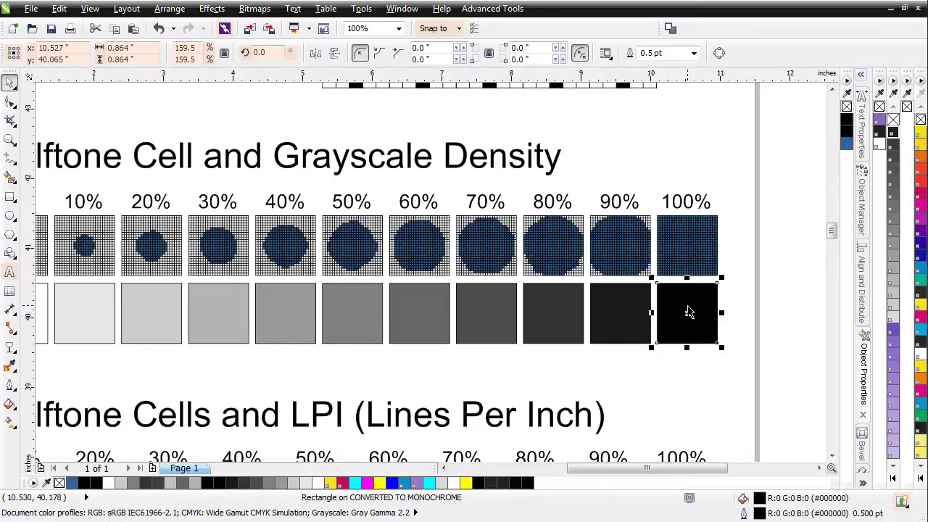
scroll(425, 300, "down", 1)
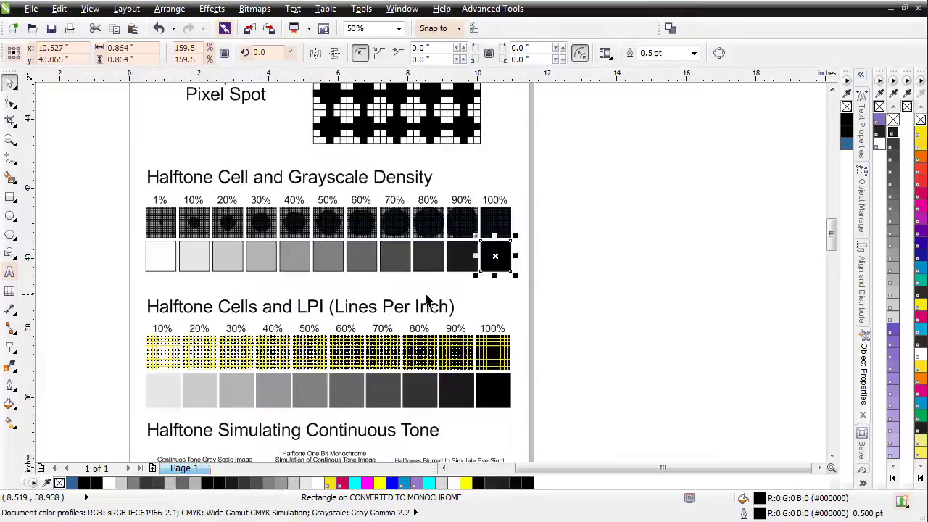
scroll(426, 275, "down", 1)
scroll(432, 288, "up", 1)
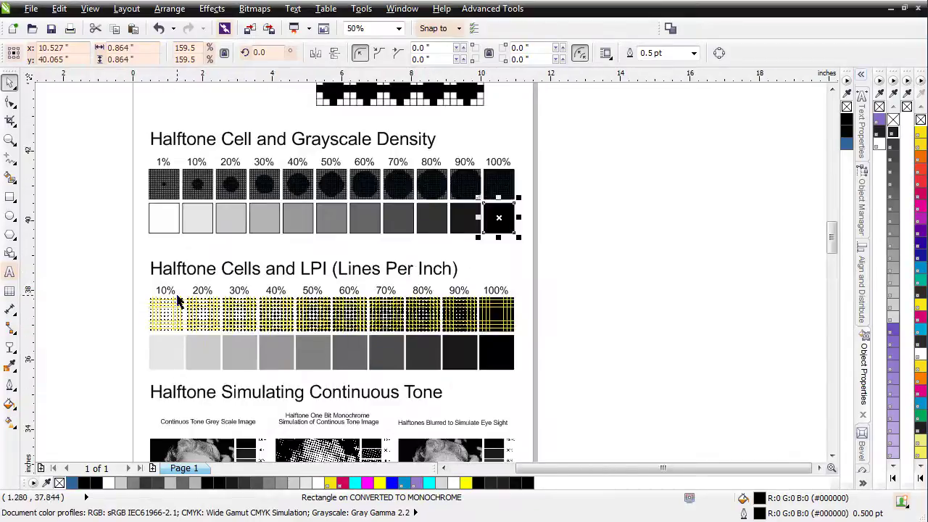
scroll(206, 322, "up", 1)
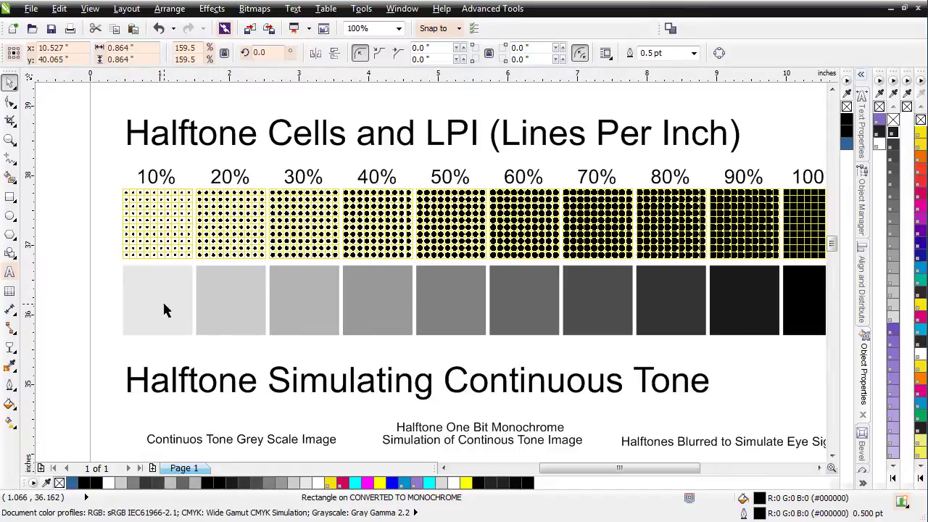
scroll(179, 230, "up", 1)
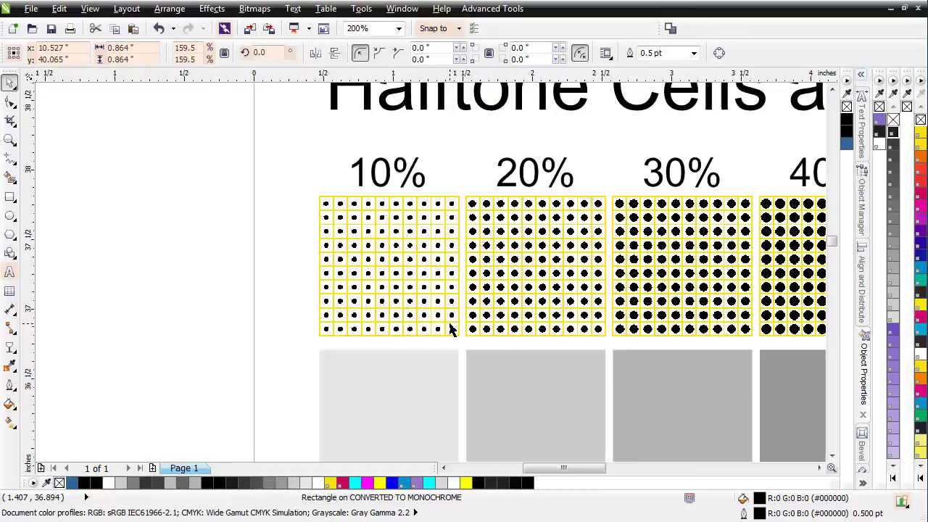
scroll(472, 271, "down", 2)
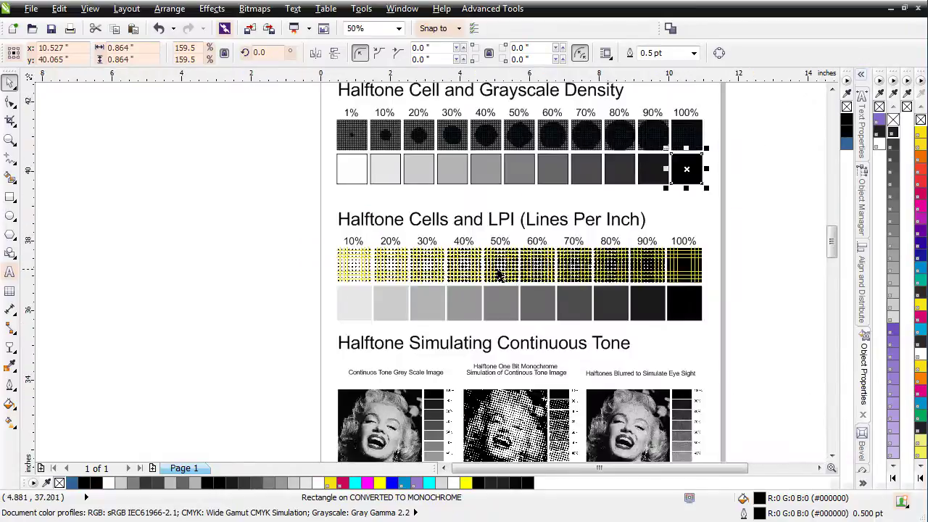
scroll(690, 290, "up", 1)
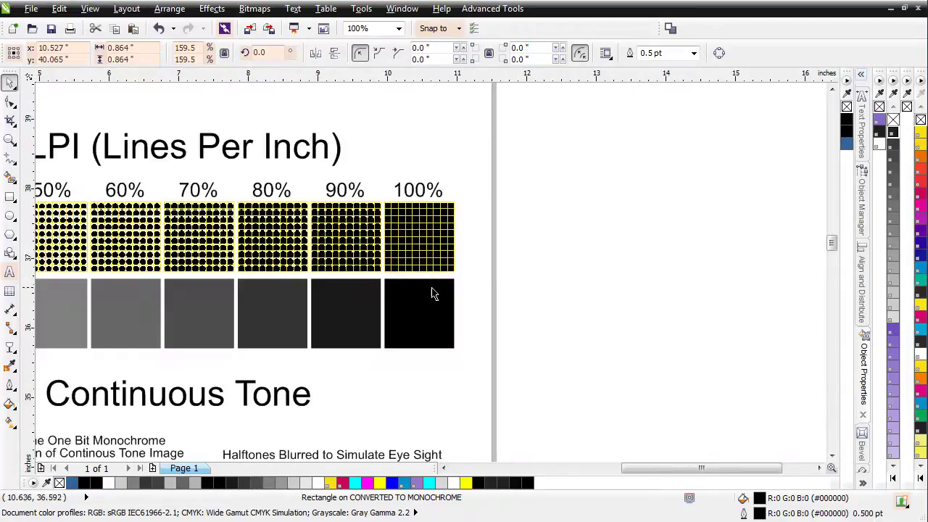
scroll(431, 293, "down", 1)
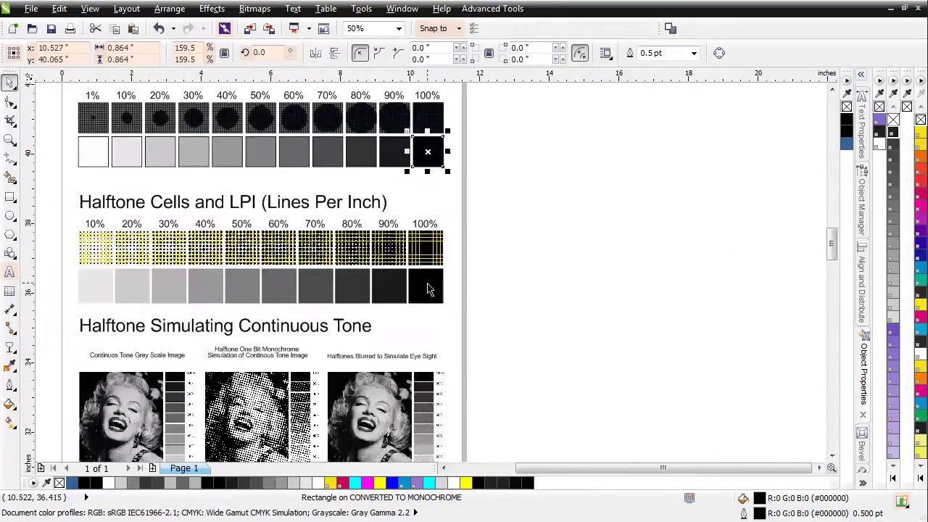
left_click(100, 295)
left_click(431, 290)
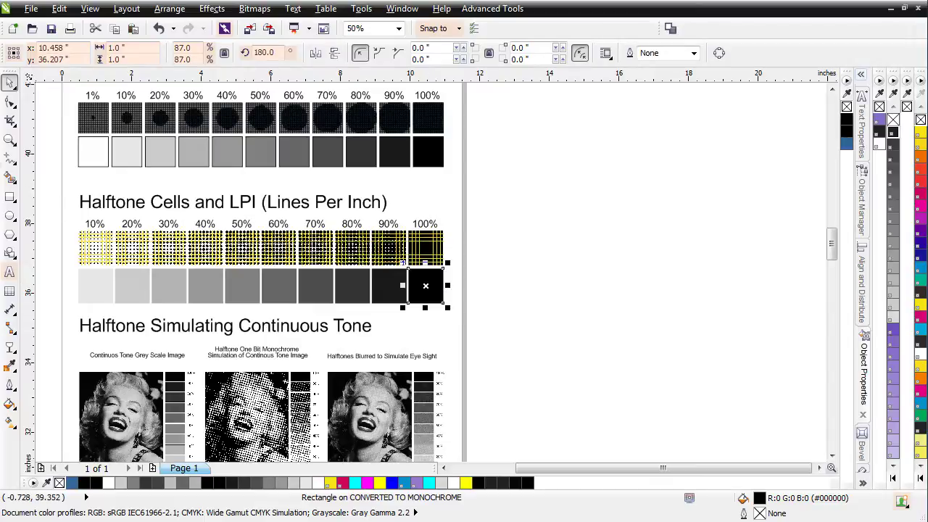
left_click(10, 140)
left_click_drag(76, 336, 218, 451)
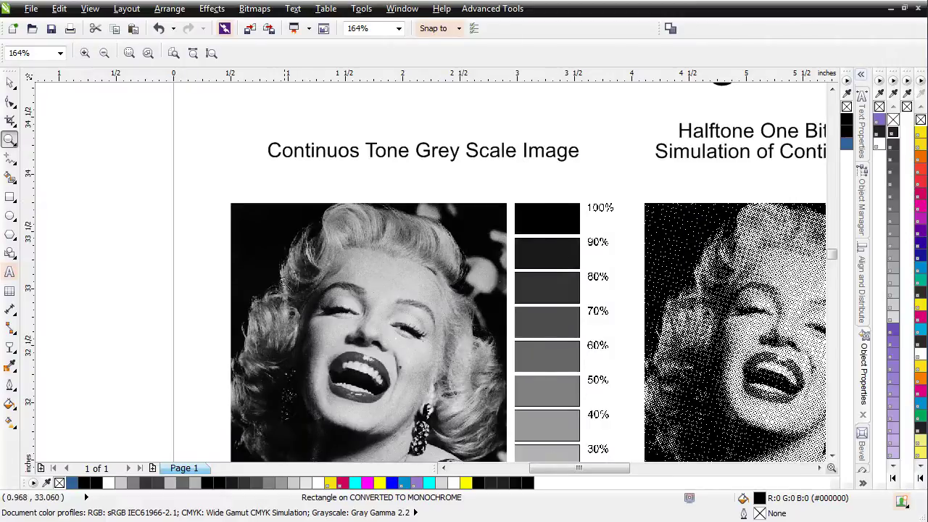
left_click_drag(281, 270, 400, 351)
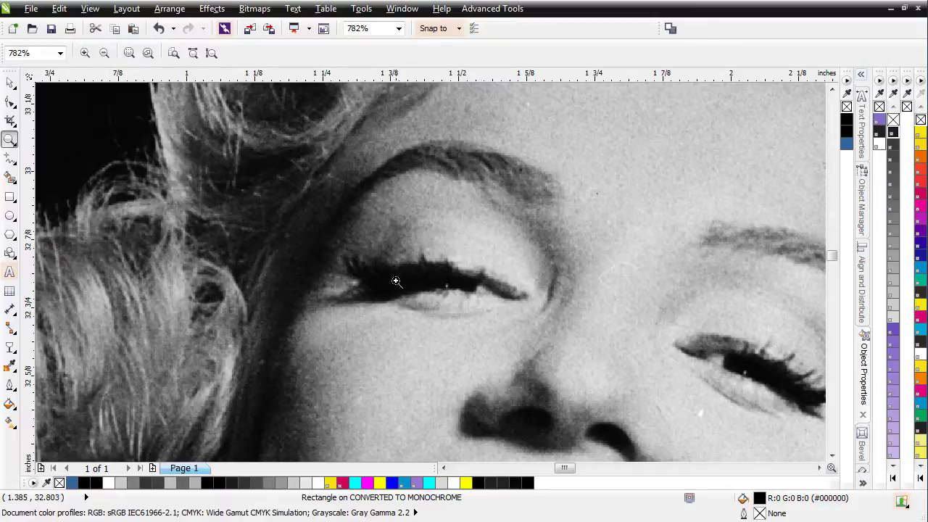
scroll(433, 273, "down", 3)
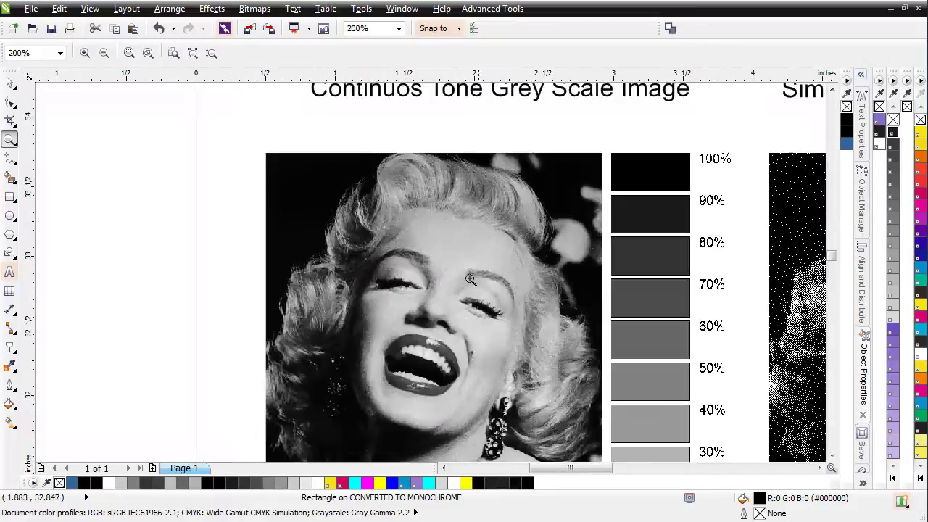
scroll(432, 273, "down", 2)
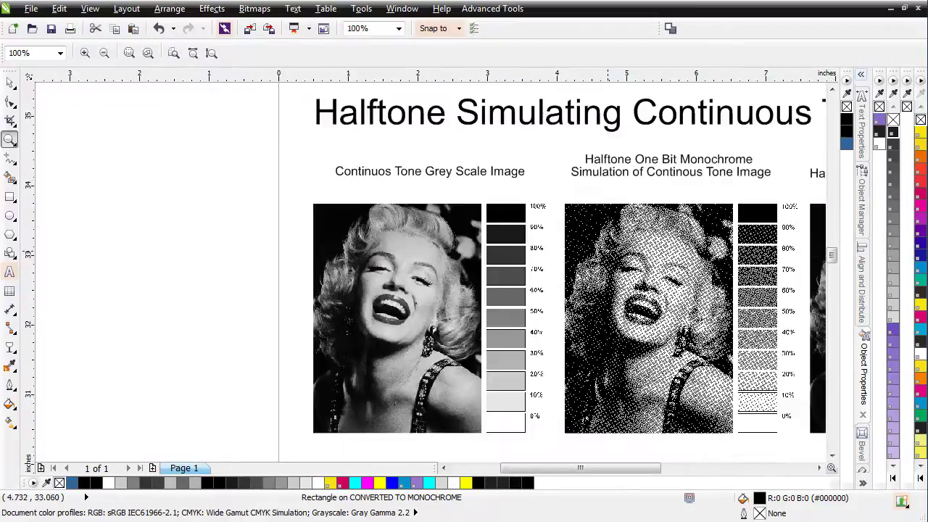
left_click_drag(606, 255, 662, 282)
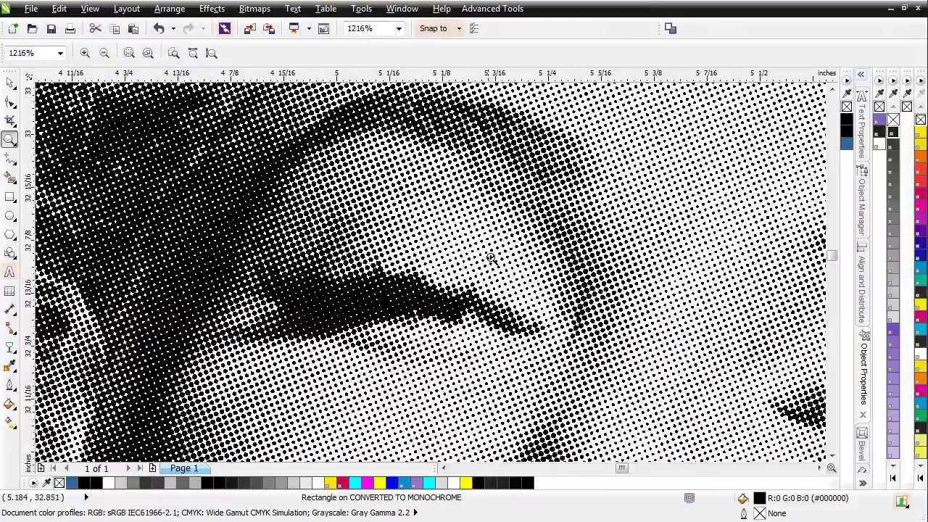
scroll(534, 293, "down", 3)
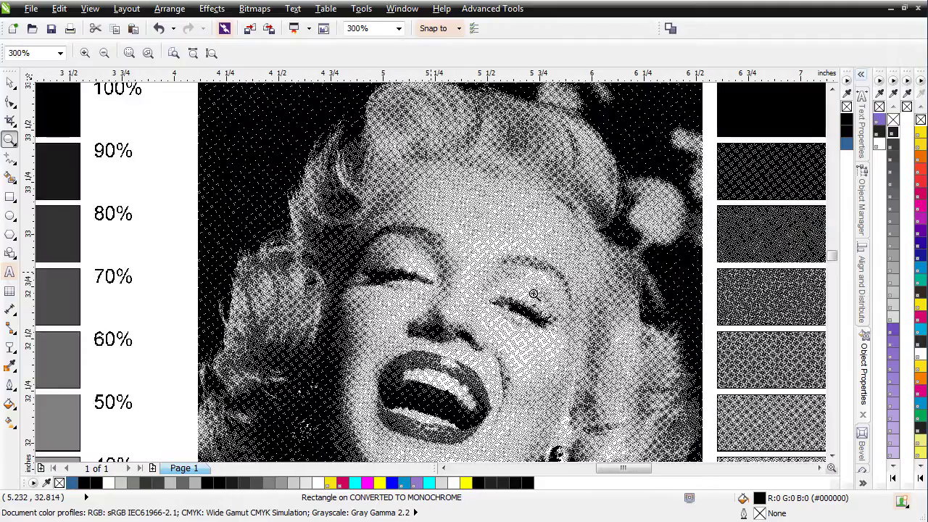
key("F3")
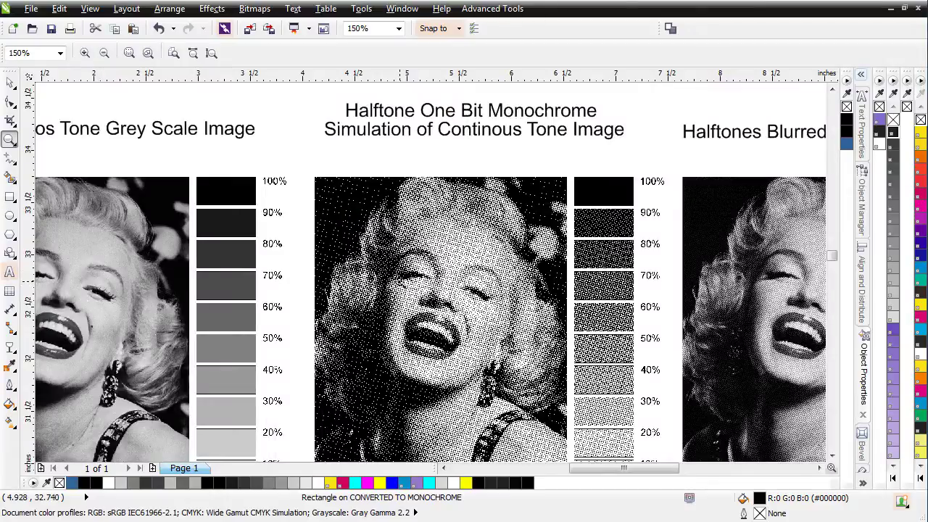
key("F3")
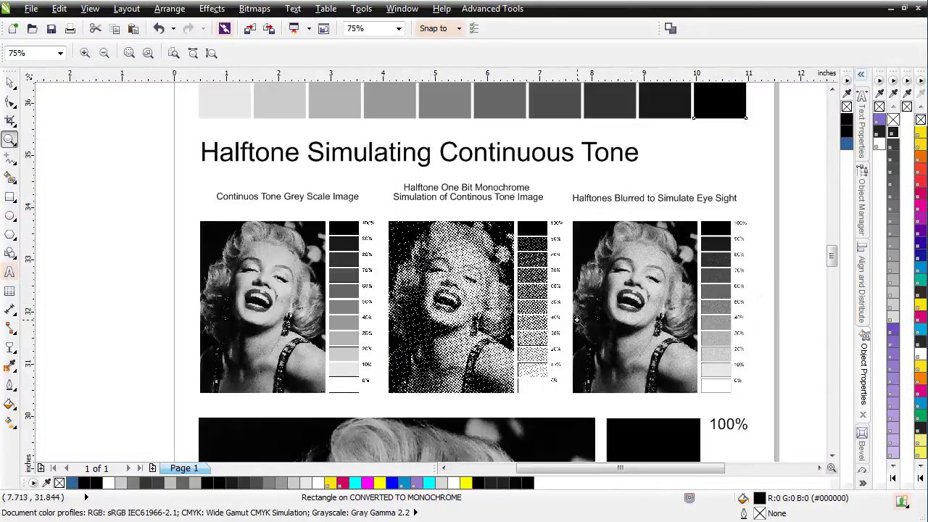
left_click(431, 272)
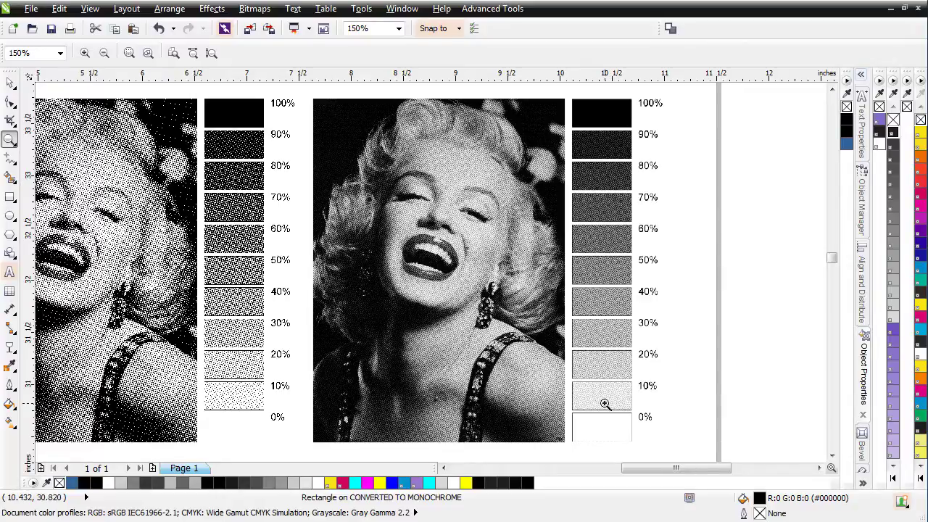
right_click(506, 332)
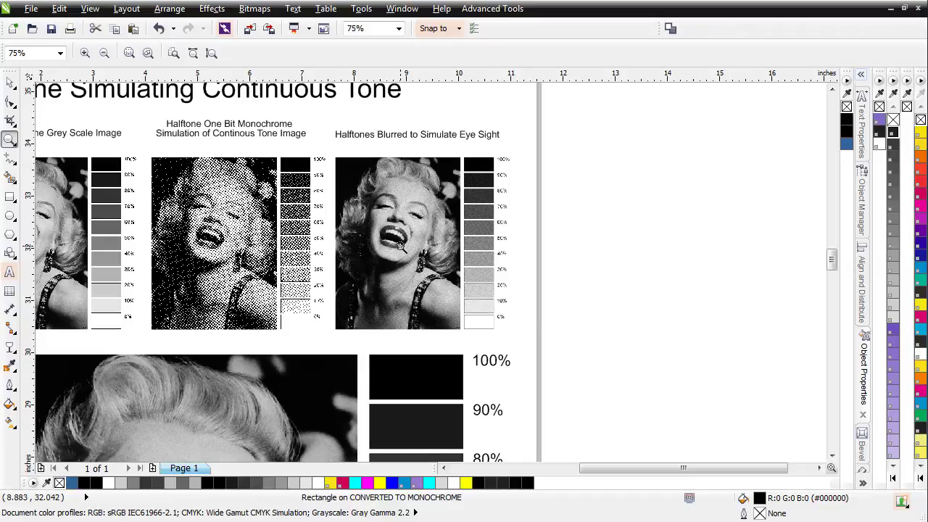
left_click(400, 246)
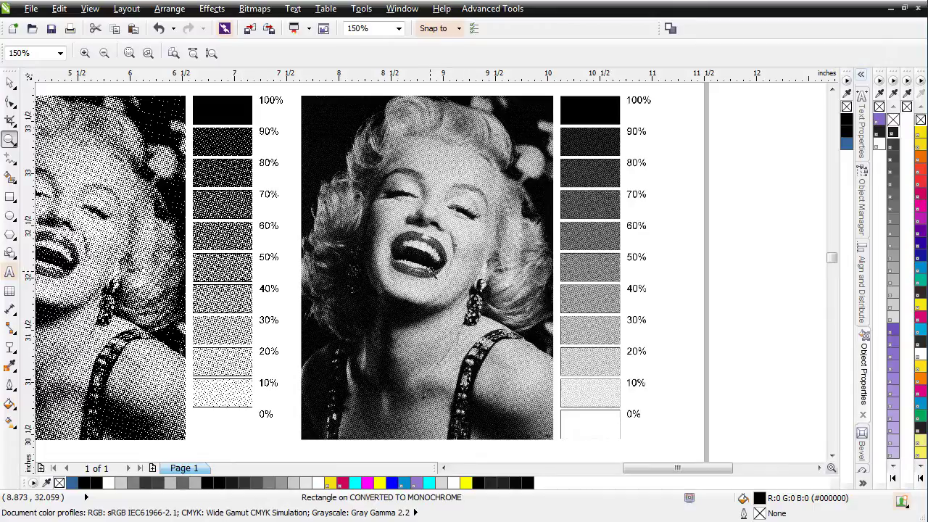
right_click(430, 272)
left_click(430, 270)
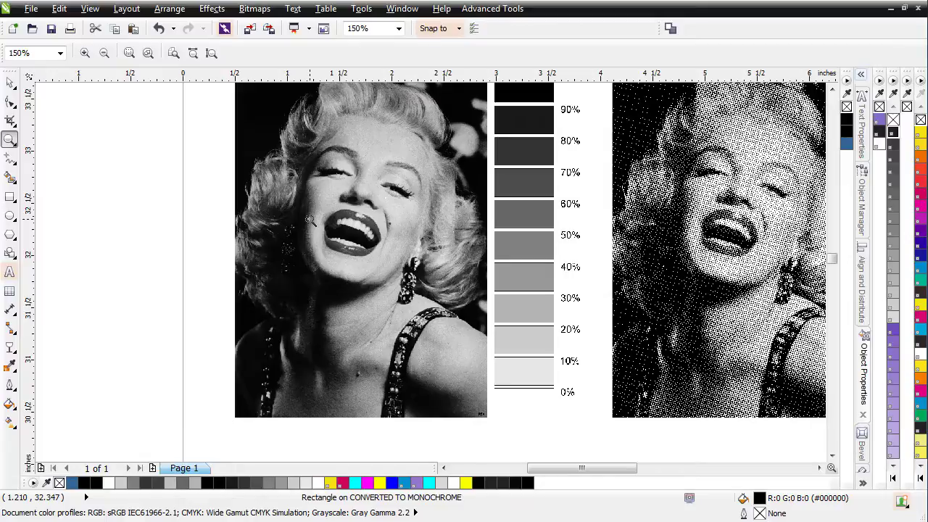
right_click(408, 234)
right_click(475, 287)
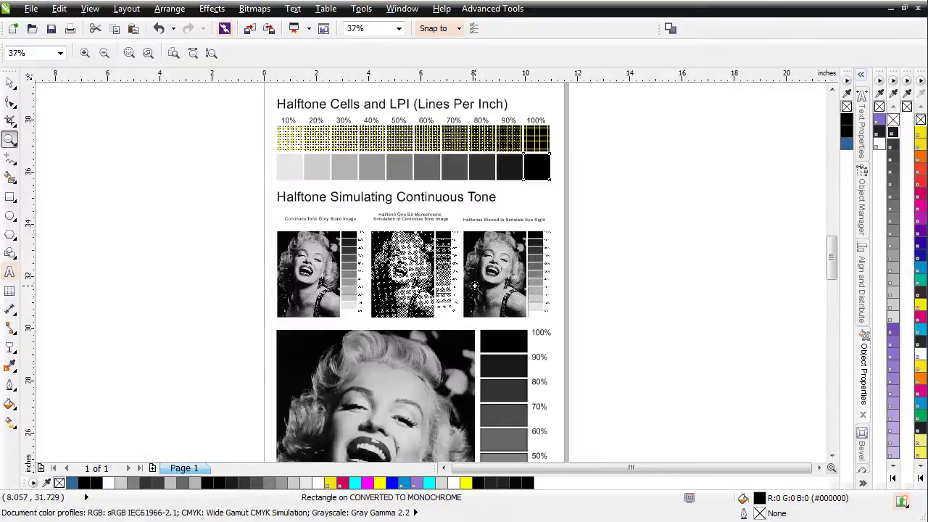
left_click(491, 272)
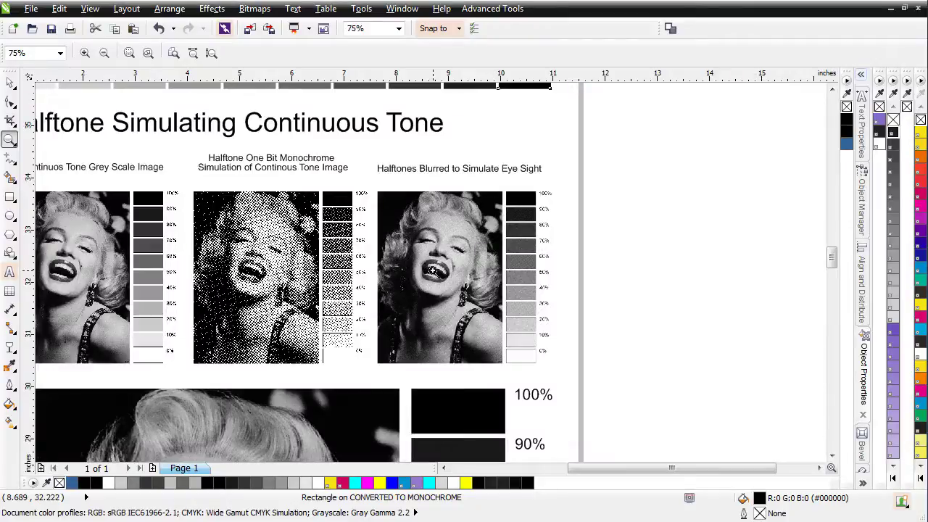
left_click(432, 271)
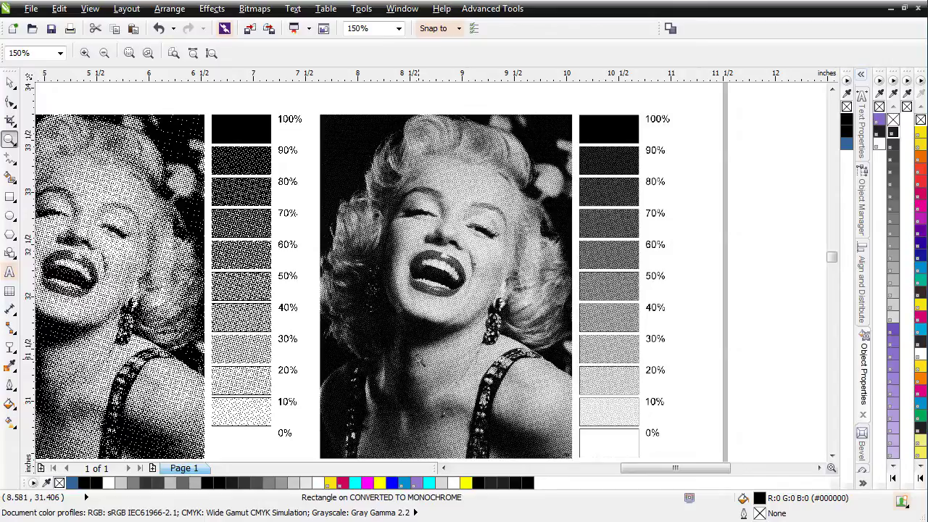
left_click(417, 365)
scroll(407, 305, "down", 3)
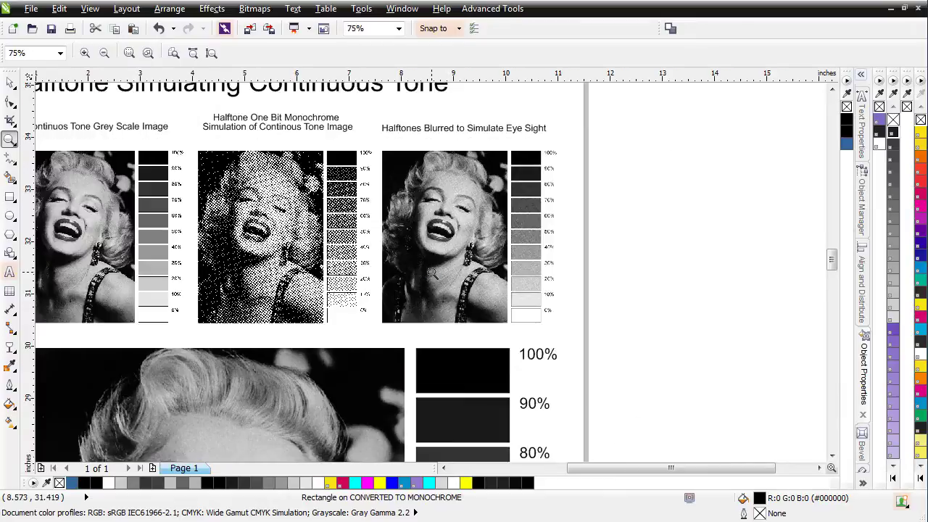
Marquee-select the Marilyn portrait and its gray scale strip and drag a copy right of the page.
scroll(449, 224, "down", 1)
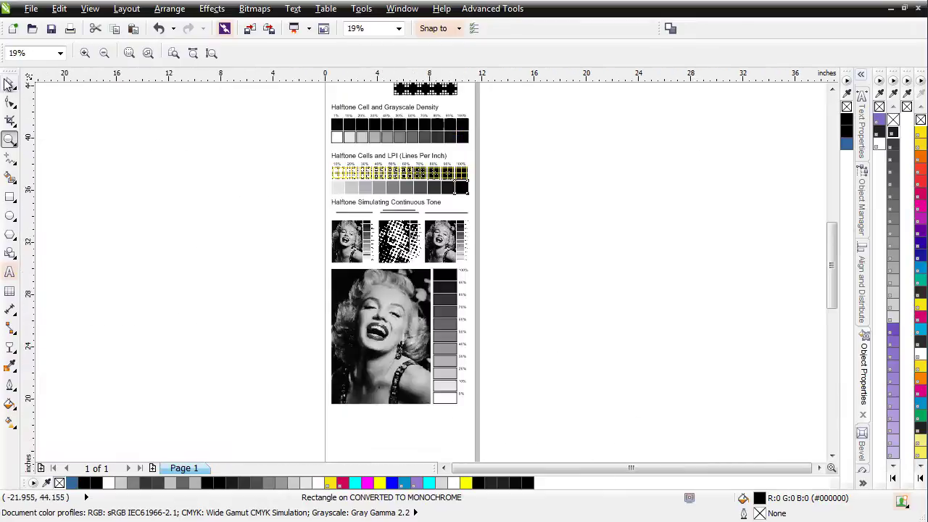
left_click(10, 82)
left_click_drag(509, 433, 307, 272)
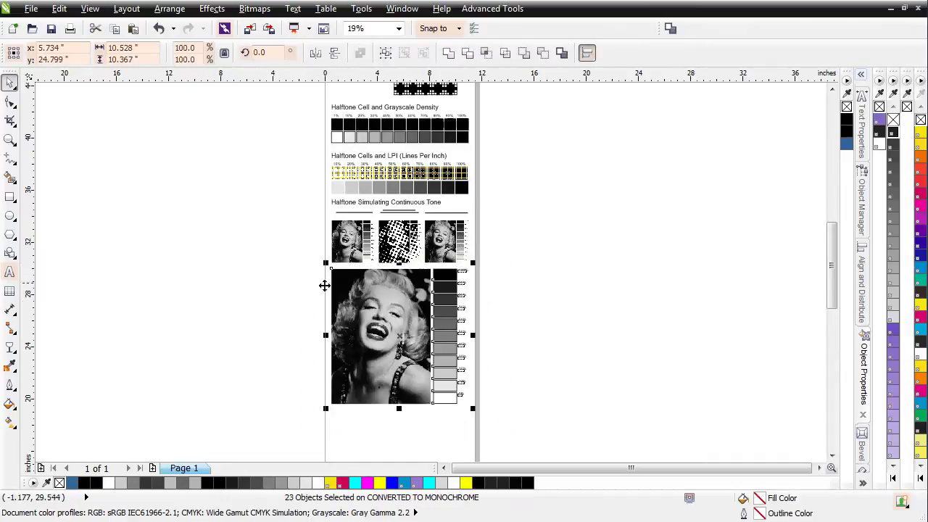
left_click_drag(374, 314, 559, 229)
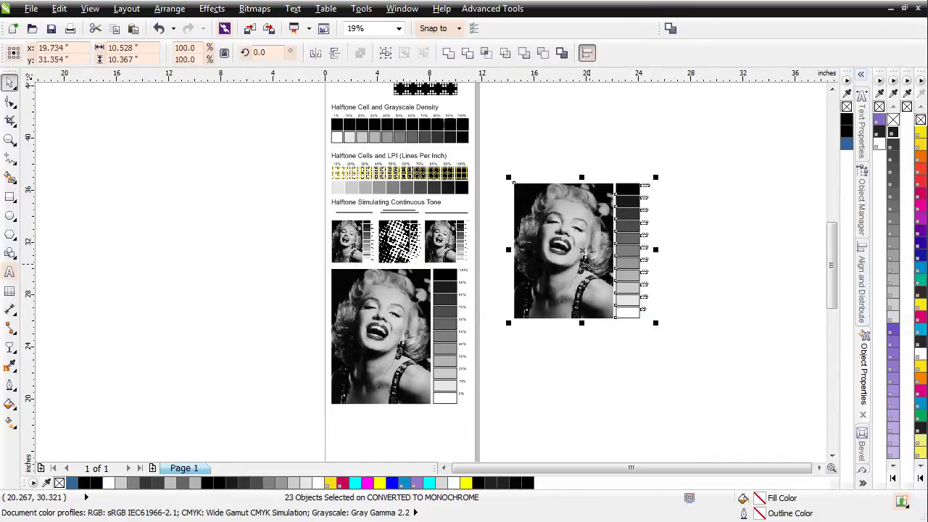
scroll(591, 263, "up", 2)
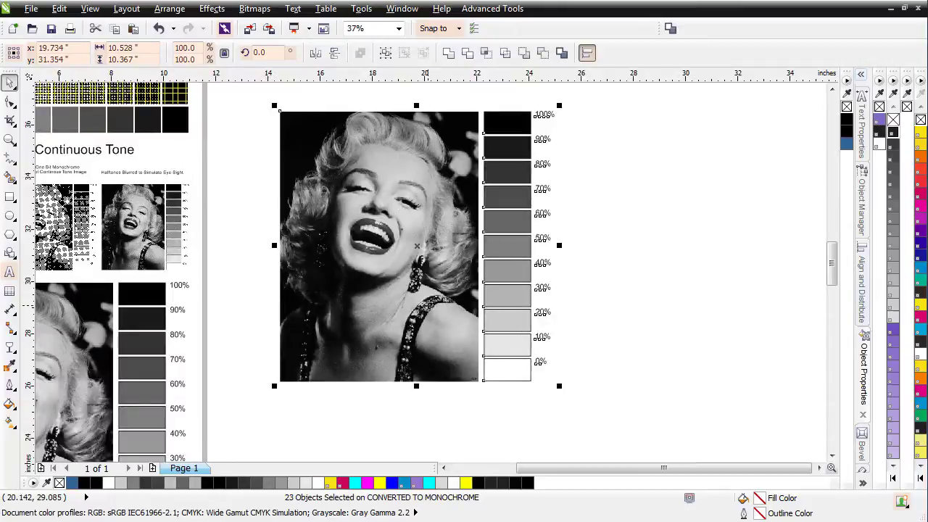
Launch Simple Seps 3, move it aside, and review its Color Management and Separations tabs.
left_click(469, 9)
left_click(500, 89)
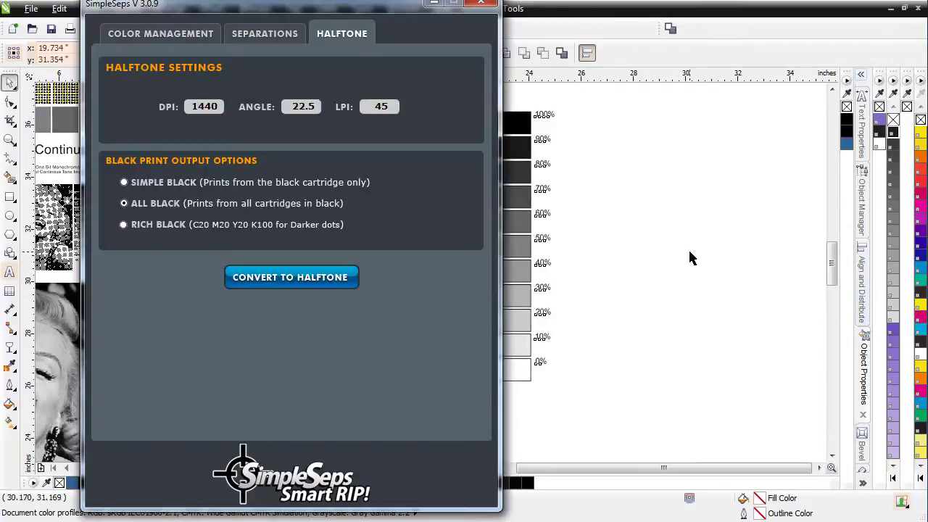
left_click_drag(353, 10, 617, 12)
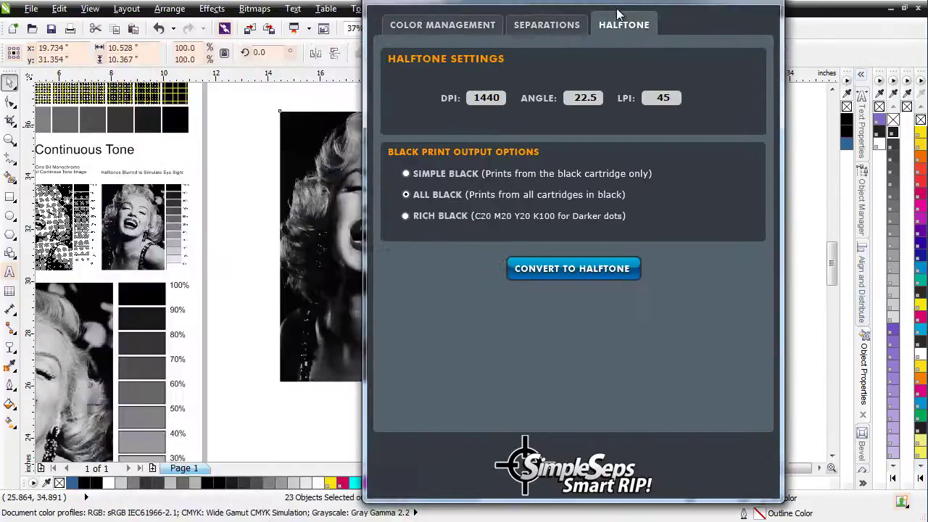
left_click(437, 27)
left_click(548, 27)
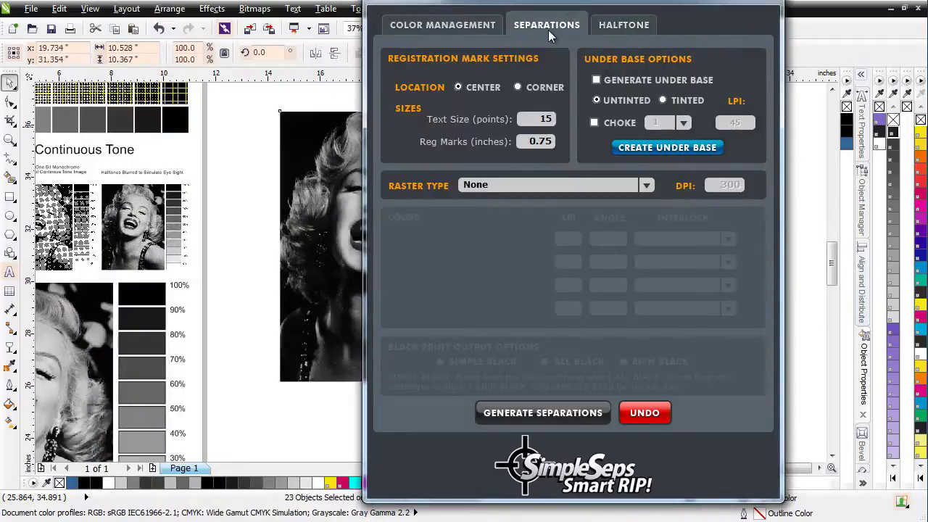
left_click(629, 26)
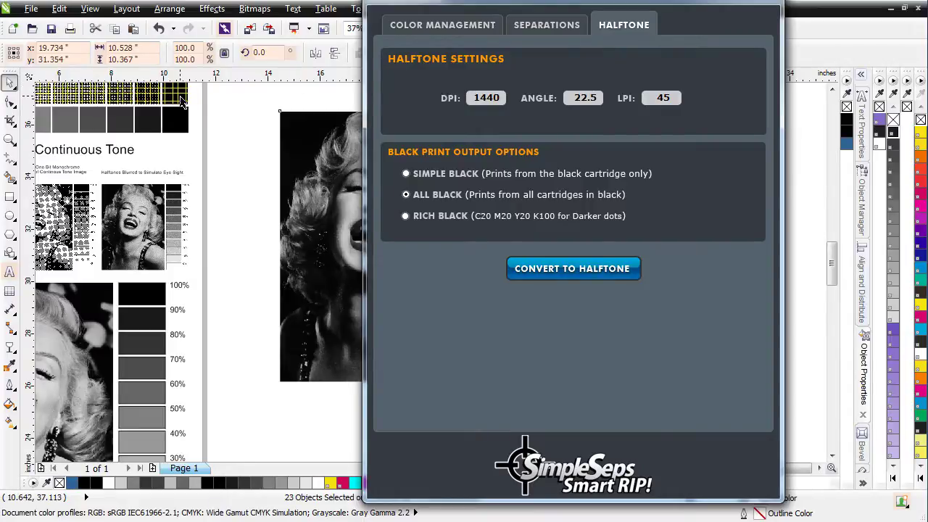
Check the Halftone values: DPI 1440, angle 22.5 and LPI 45.
left_click_drag(498, 97, 452, 97)
left_click(586, 102)
left_click(680, 101)
left_click_drag(578, 4, 814, 30)
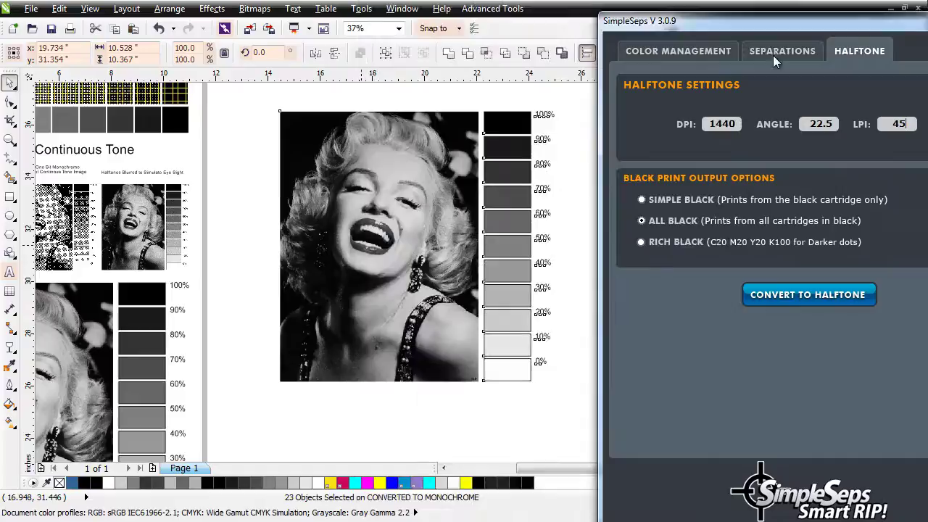
Convert the copied portrait and gray scale into 4769 black halftone dots.
left_click(797, 298)
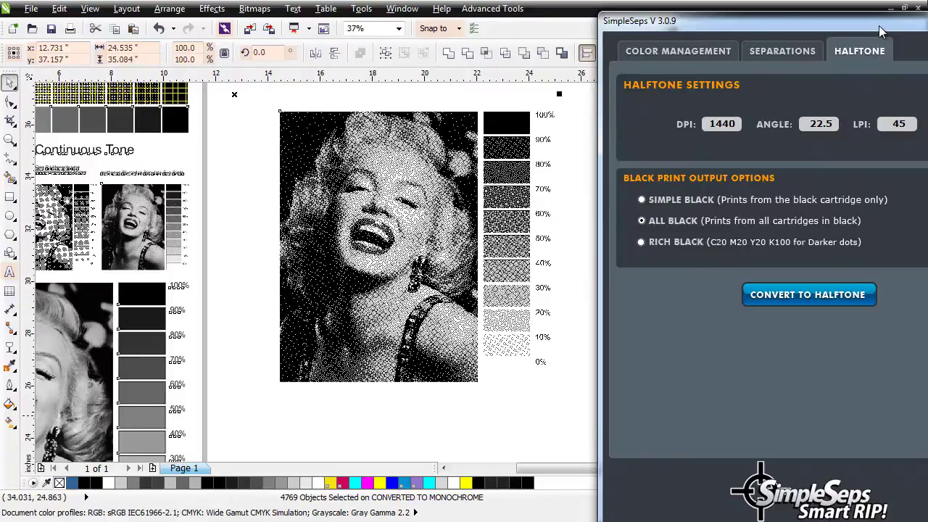
Select the new halftone bitmap, inspect its dots up close, and minimize SimpleSeps.
left_click_drag(879, 25, 749, 23)
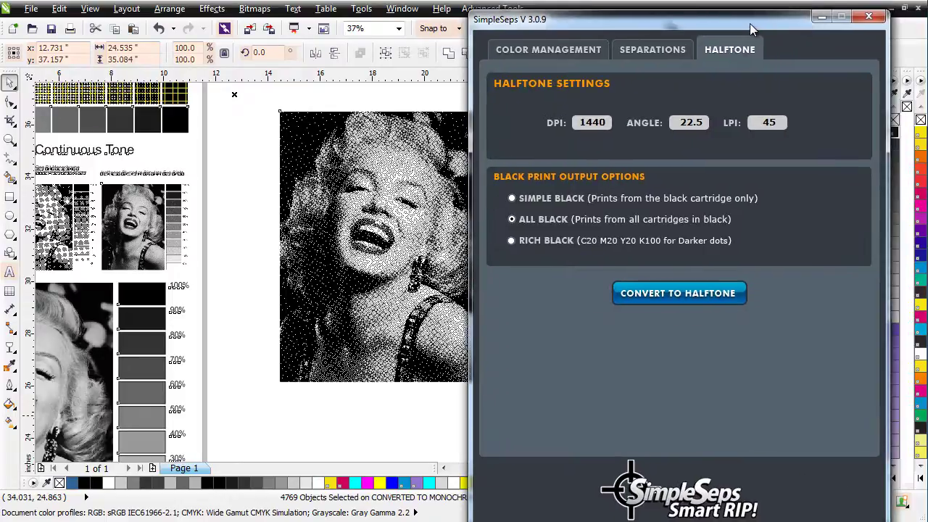
left_click(276, 383)
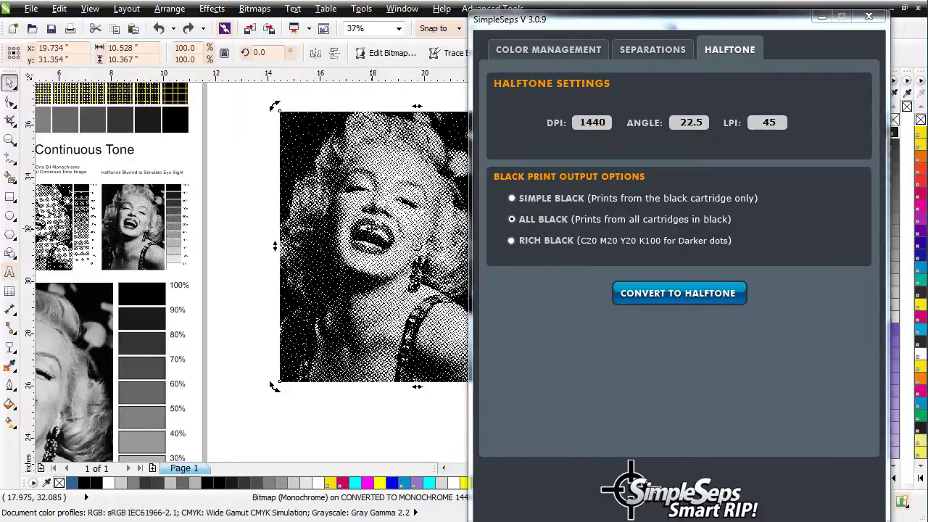
scroll(371, 198, "up", 2)
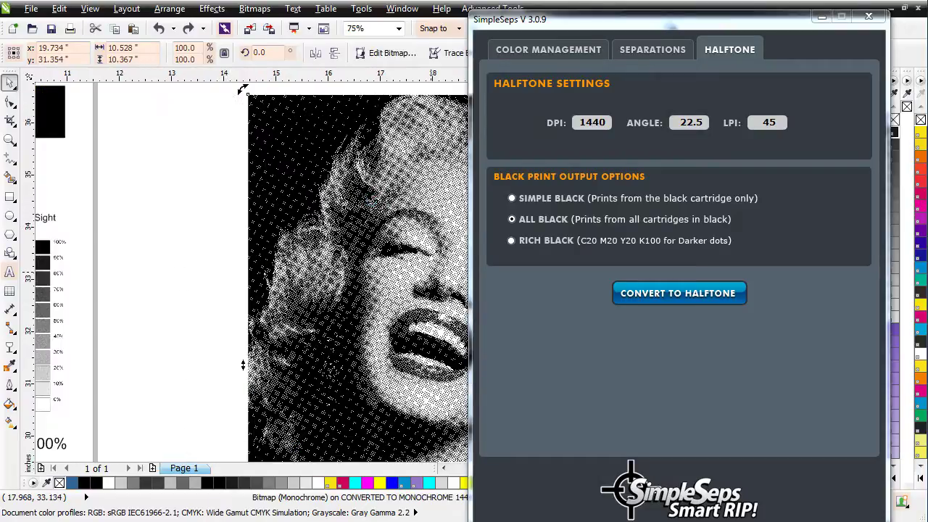
scroll(432, 273, "up", 3)
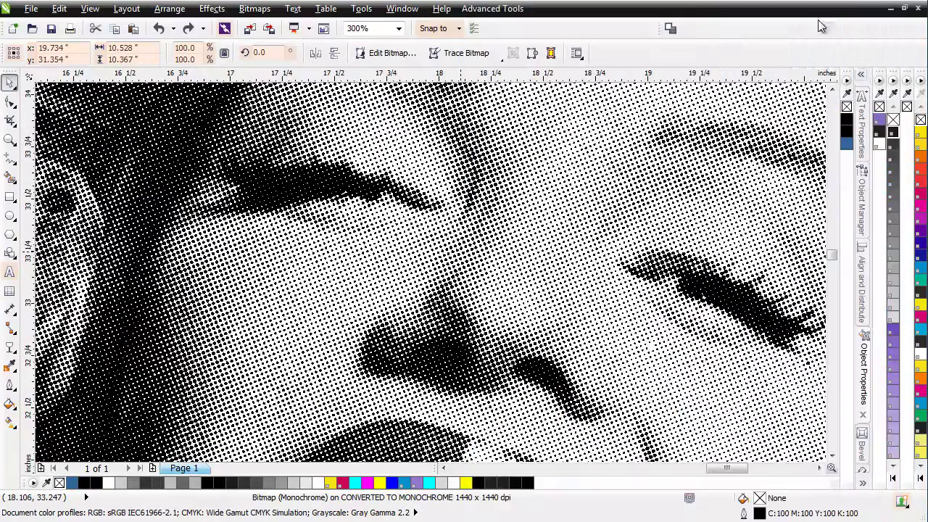
left_click(822, 16)
scroll(338, 443, "down", 2)
scroll(427, 304, "down", 3)
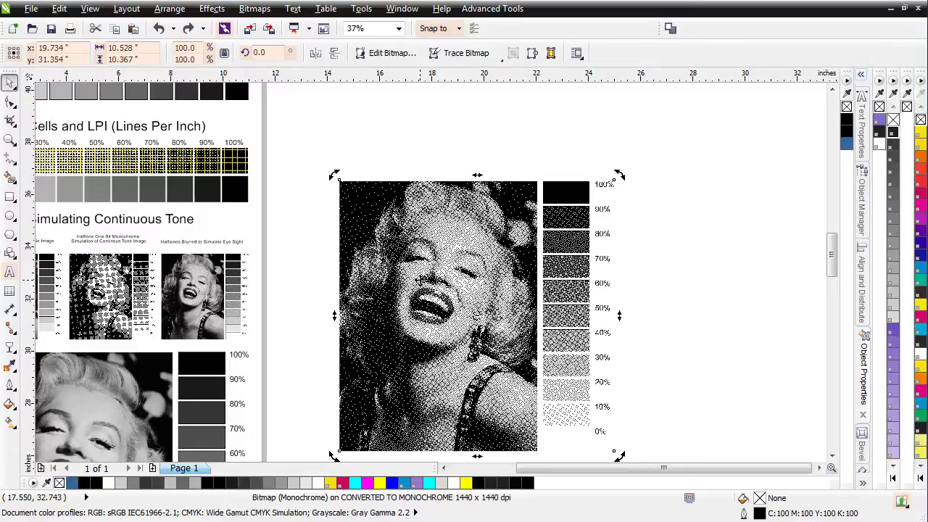
Convert the halftone to a 300 dpi RGB Color (24-bit) bitmap and inspect it zoomed in.
left_click(252, 9)
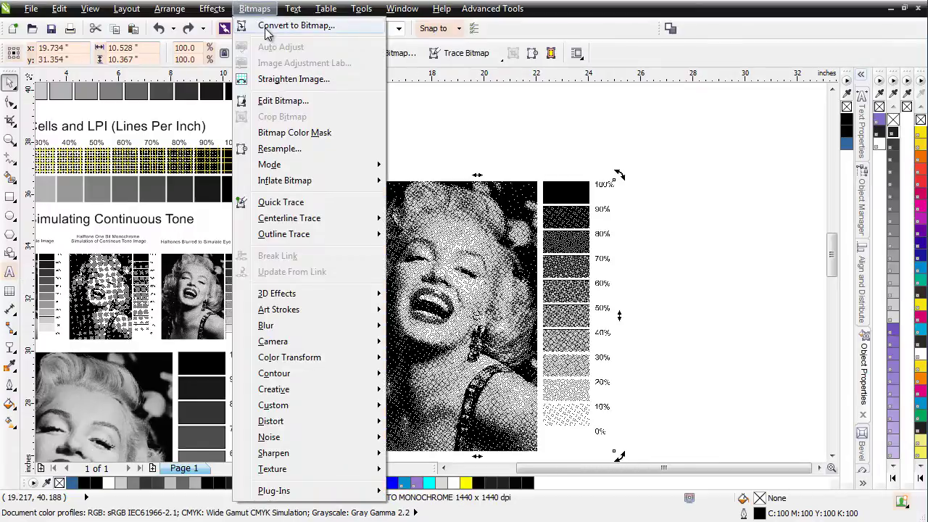
left_click(293, 25)
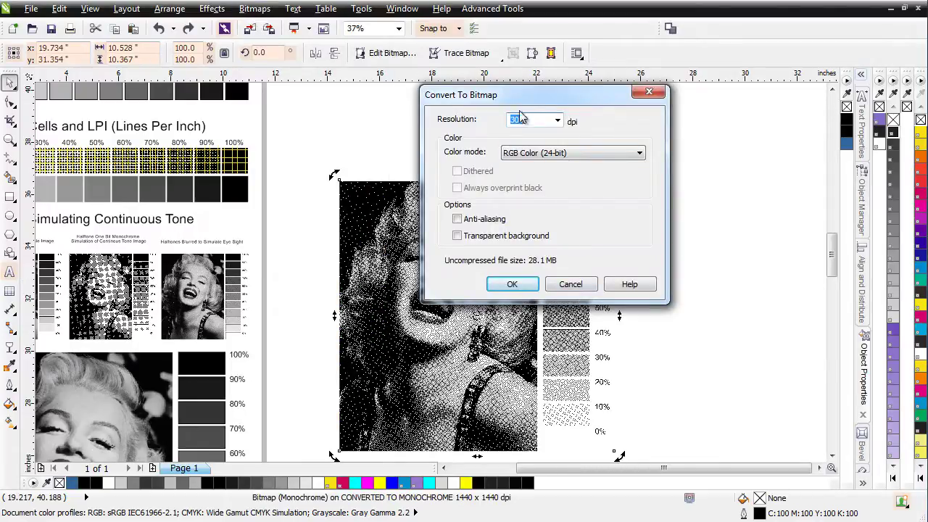
left_click(512, 285)
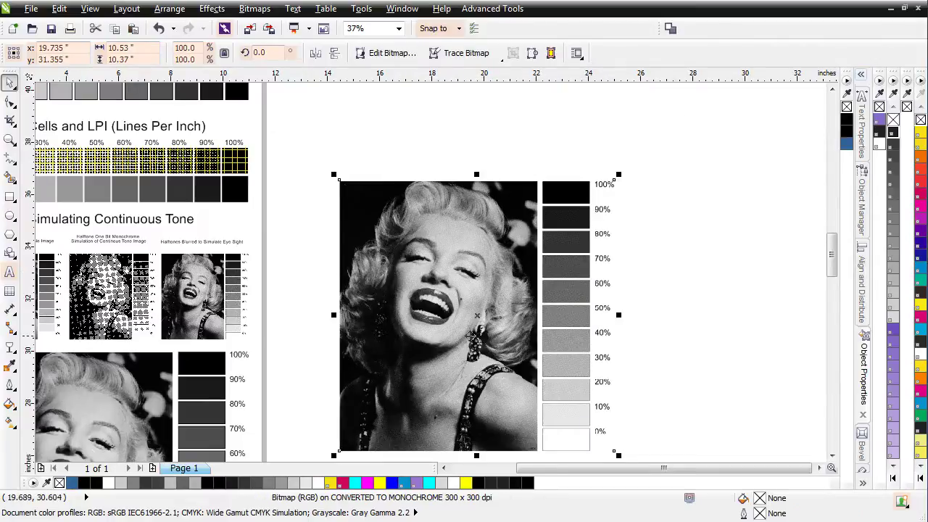
scroll(479, 303, "up", 2)
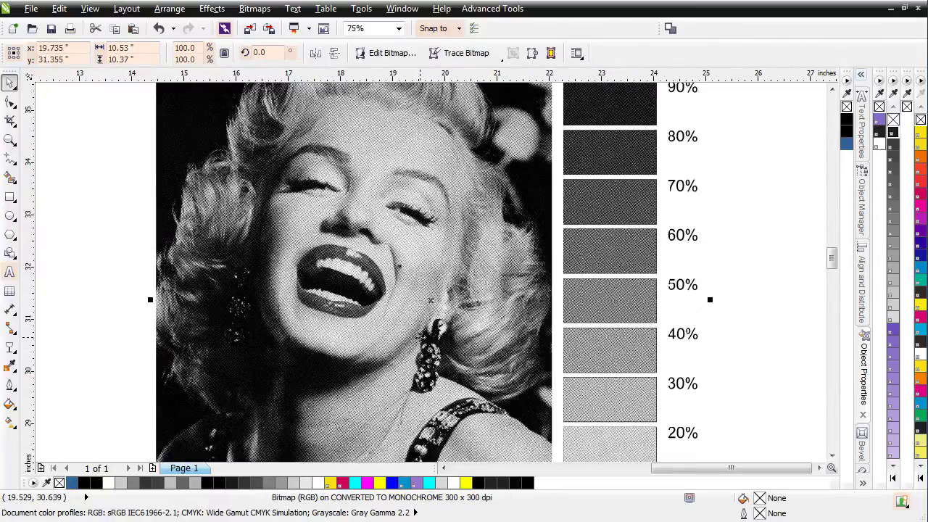
scroll(421, 335, "up", 2)
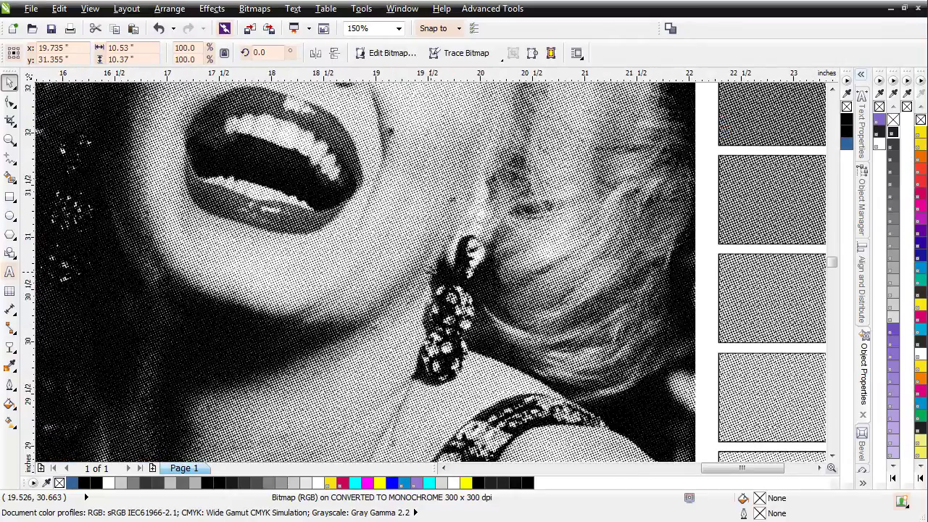
scroll(430, 269, "down", 2)
scroll(431, 270, "down", 1)
scroll(367, 184, "up", 1)
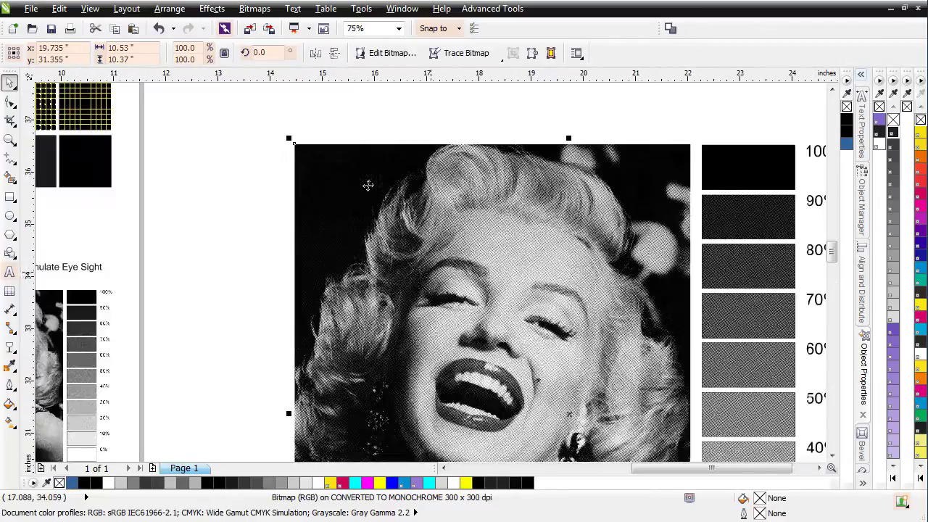
scroll(418, 283, "down", 1)
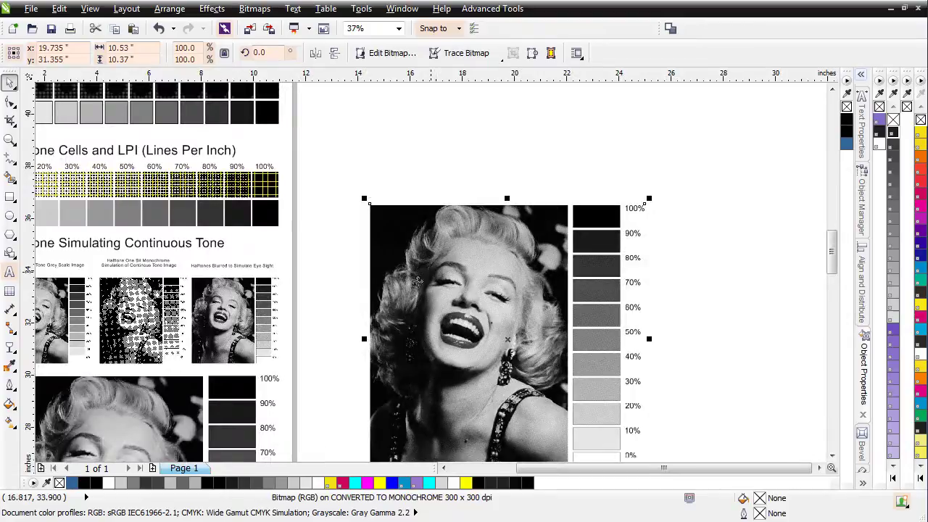